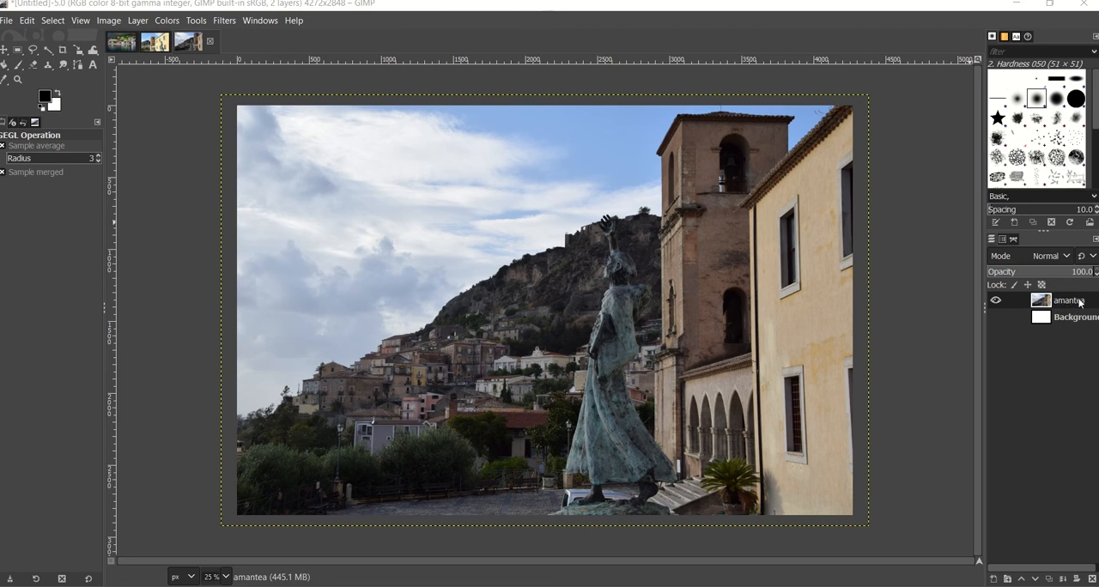
- Duplicate the amantea layer and rename the copy amantea color
right_click(1073, 305)
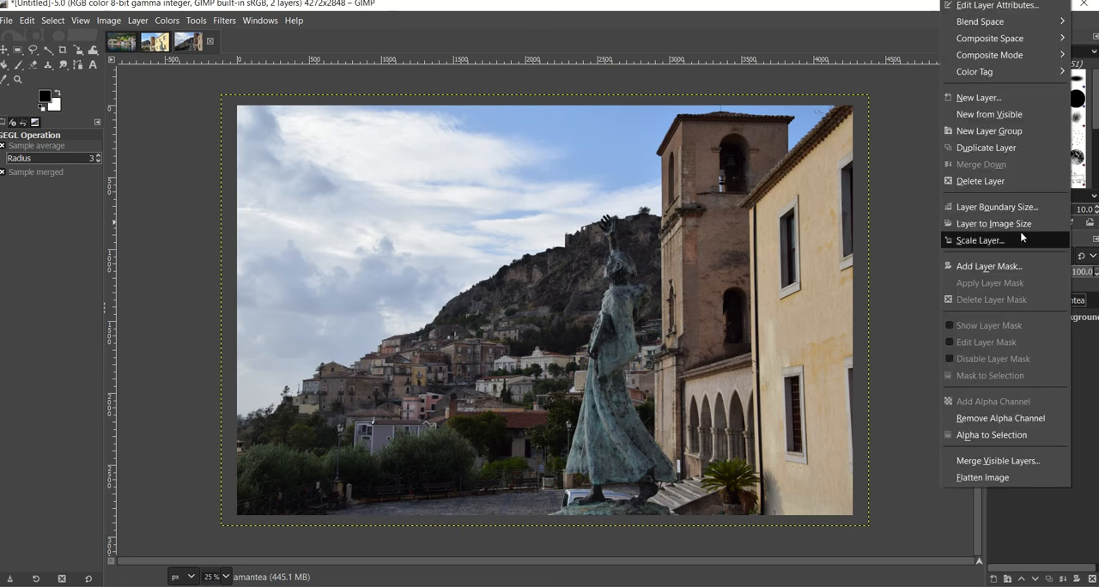
left_click(987, 151)
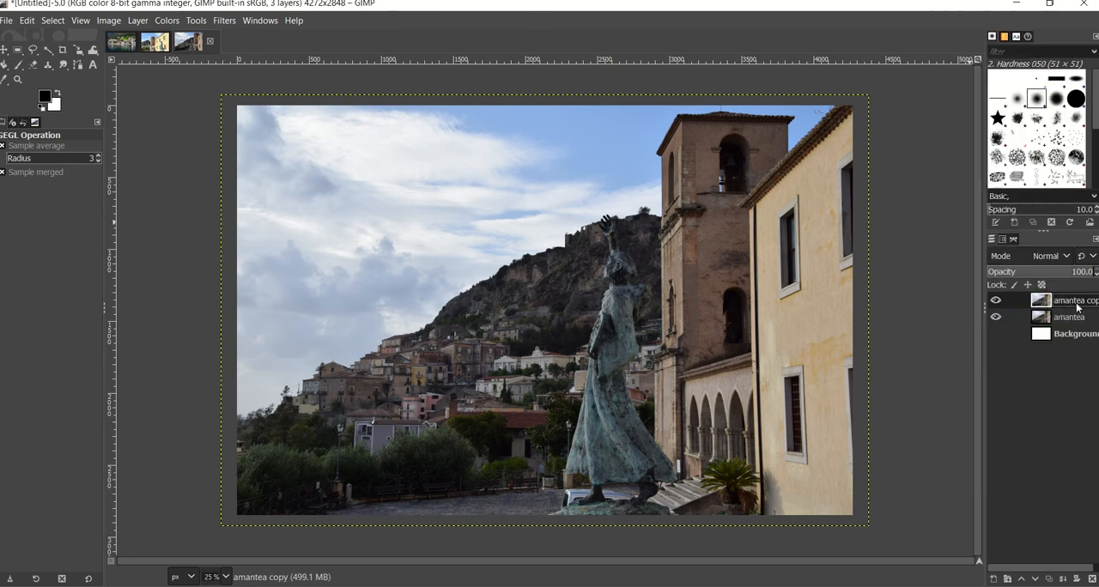
double_click(1078, 302)
key("Return")
left_click(1087, 302)
- Raise the saturation scale of the amantea color layer to 1.826, comparing original and result in split view
left_click(137, 21)
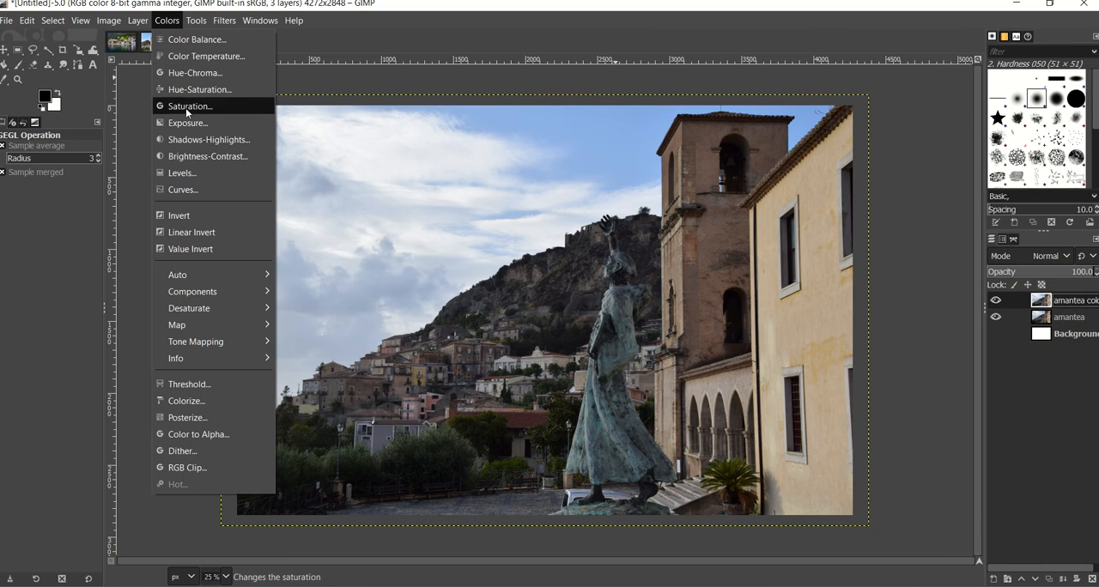
left_click(185, 106)
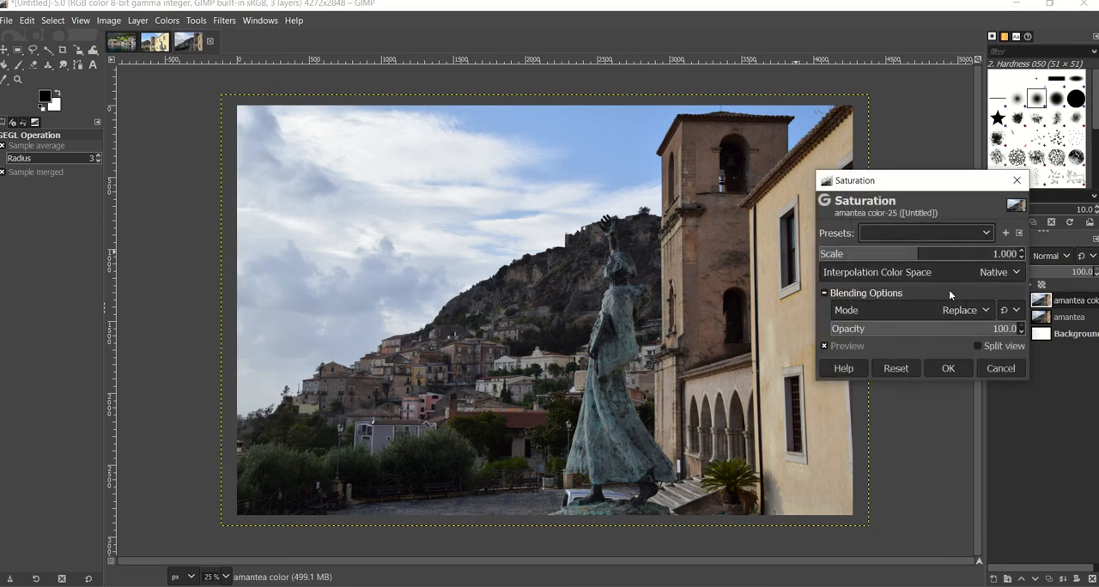
left_click(994, 347)
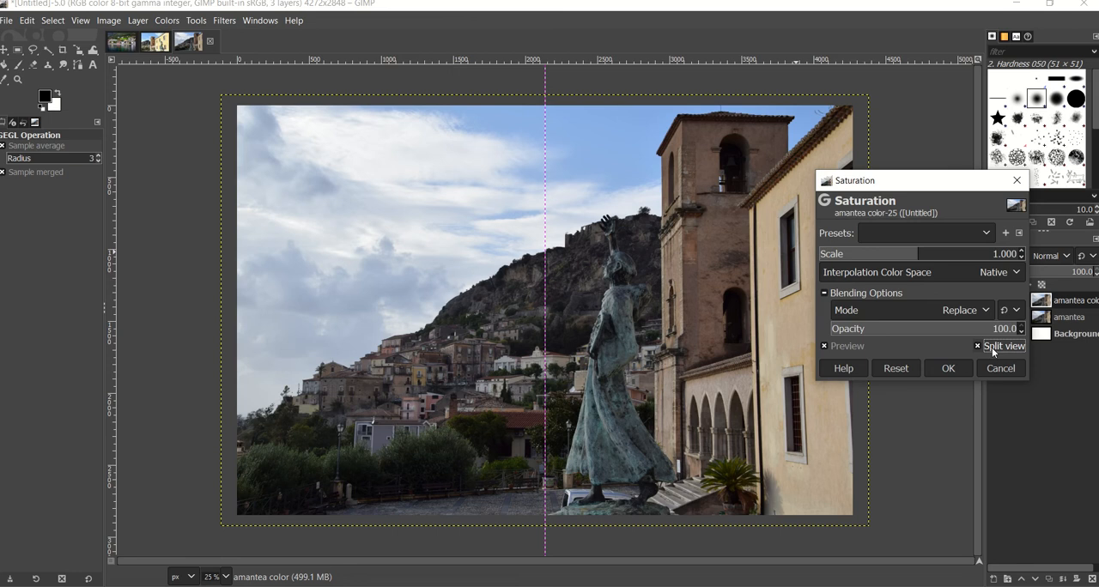
left_click(993, 347)
left_click(993, 347)
left_click(993, 347)
left_click_drag(927, 259, 987, 255)
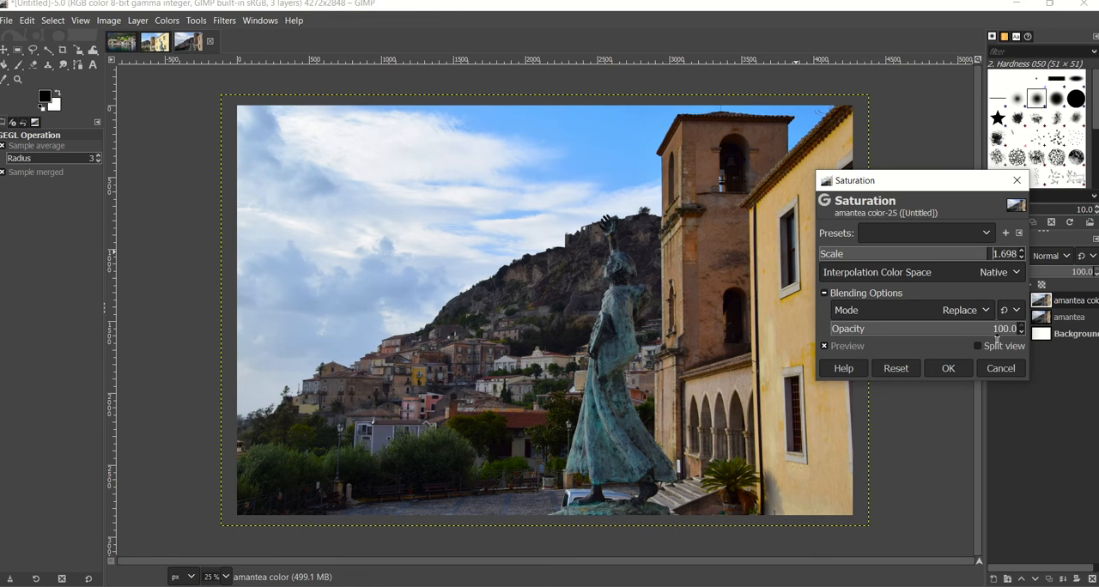
left_click(993, 348)
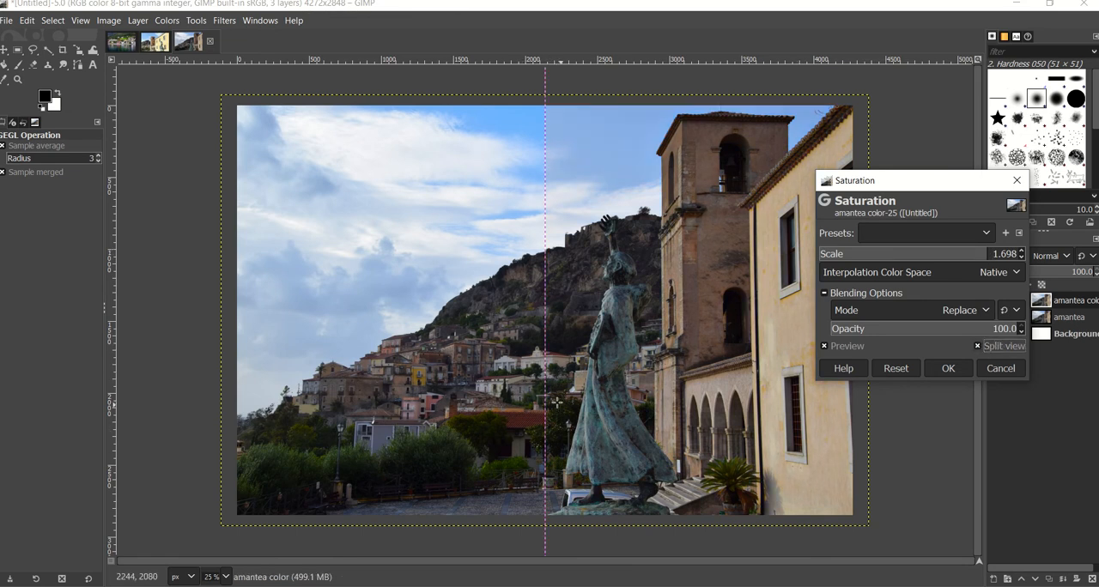
left_click_drag(557, 402, 631, 395)
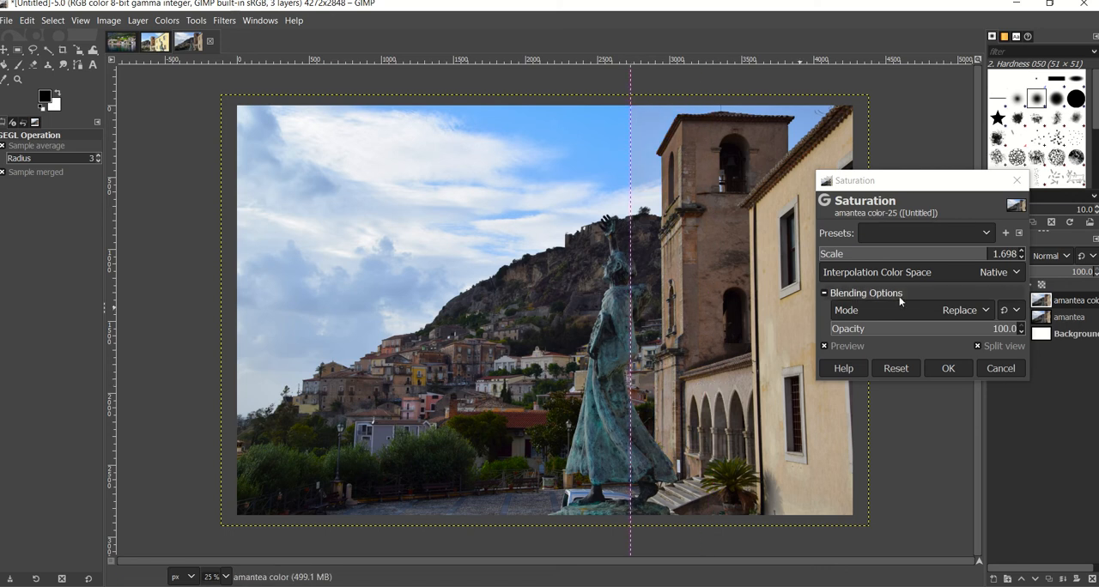
left_click(999, 257)
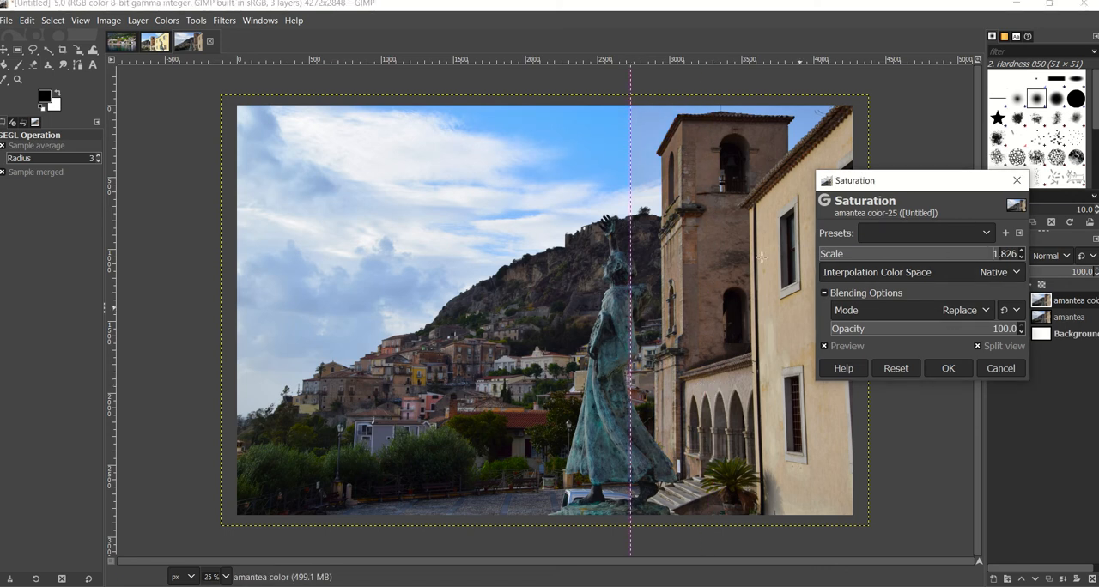
left_click_drag(631, 303, 749, 292)
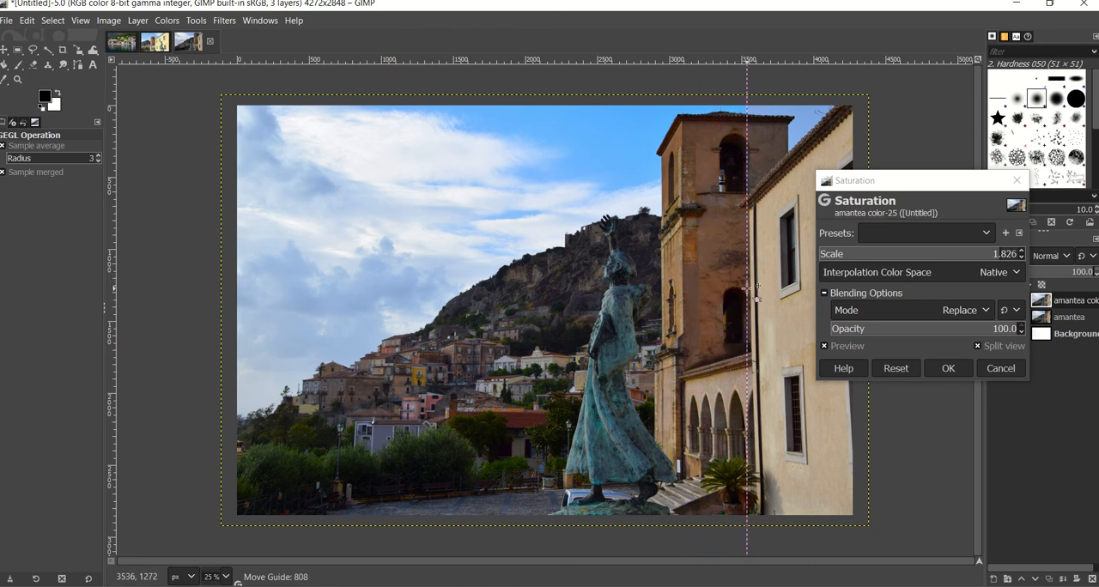
left_click(948, 371)
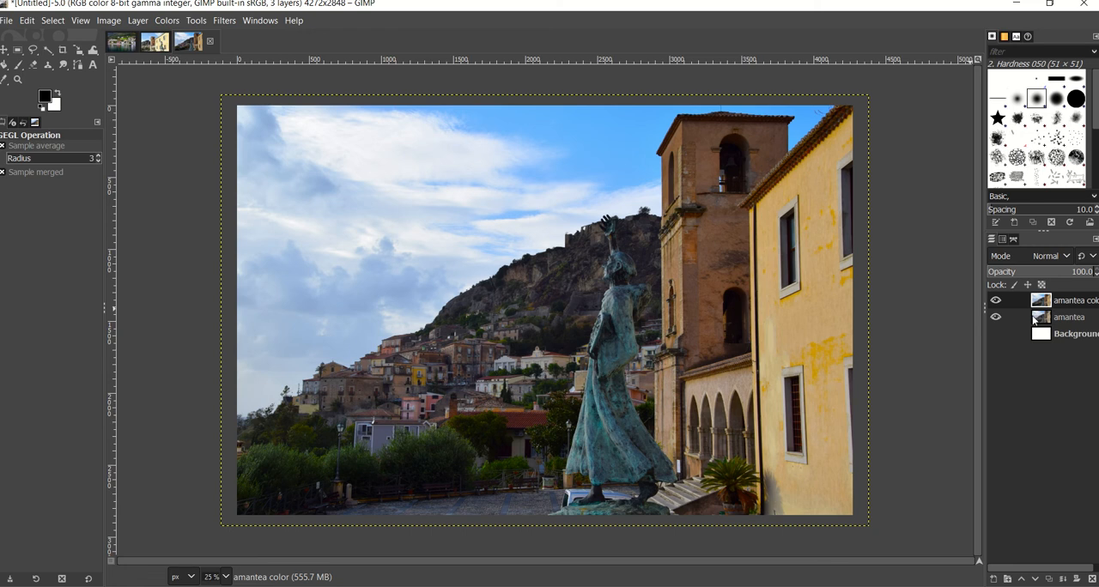
- Adjust the exposure of the amantea color layer with black level 0.012 and exposure 0.698
left_click(165, 22)
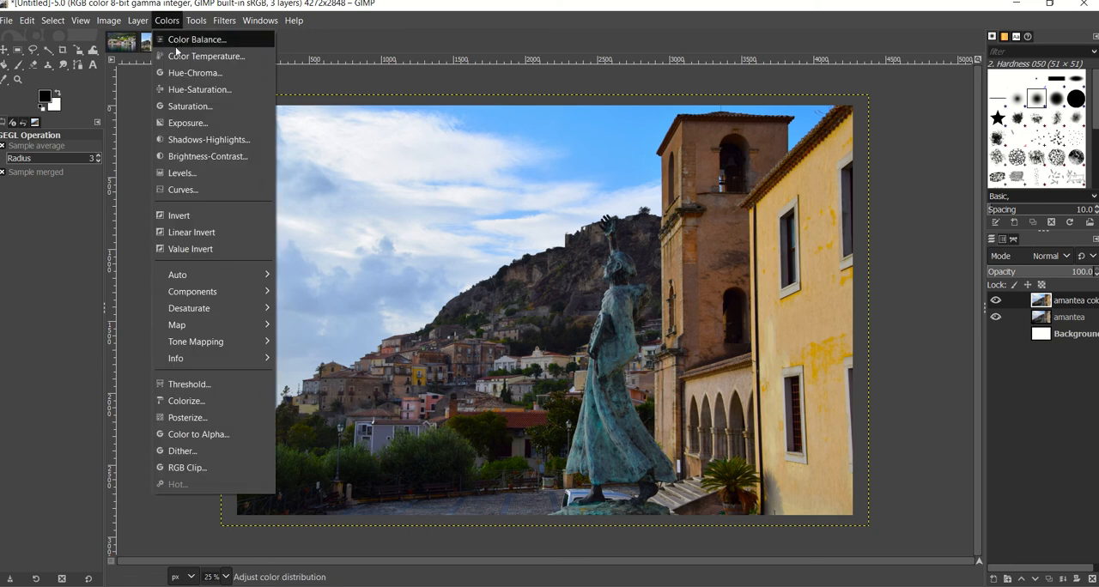
left_click(188, 122)
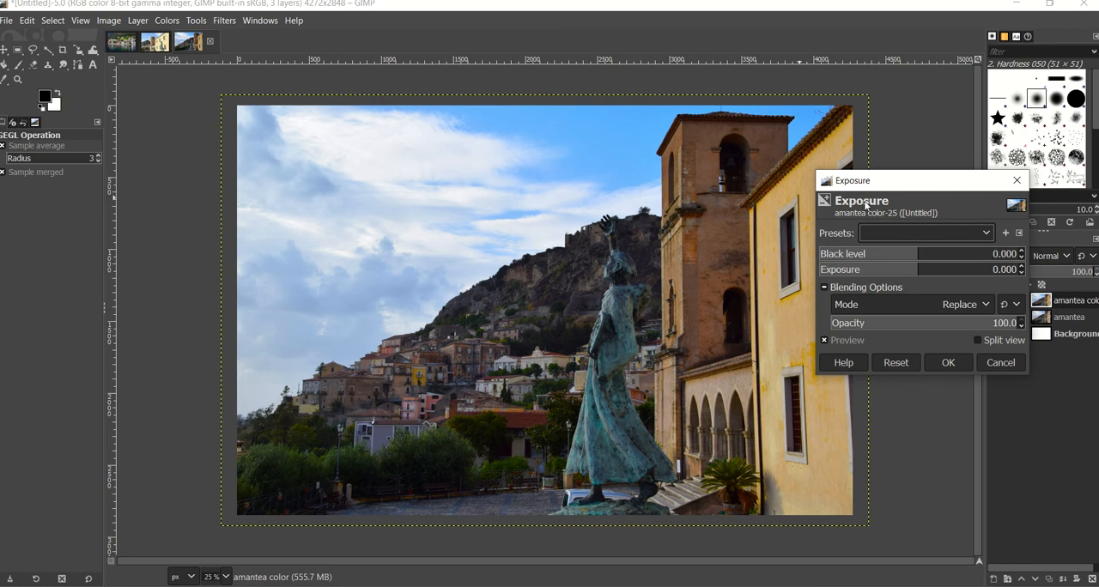
left_click(926, 259)
left_click_drag(929, 259, 936, 260)
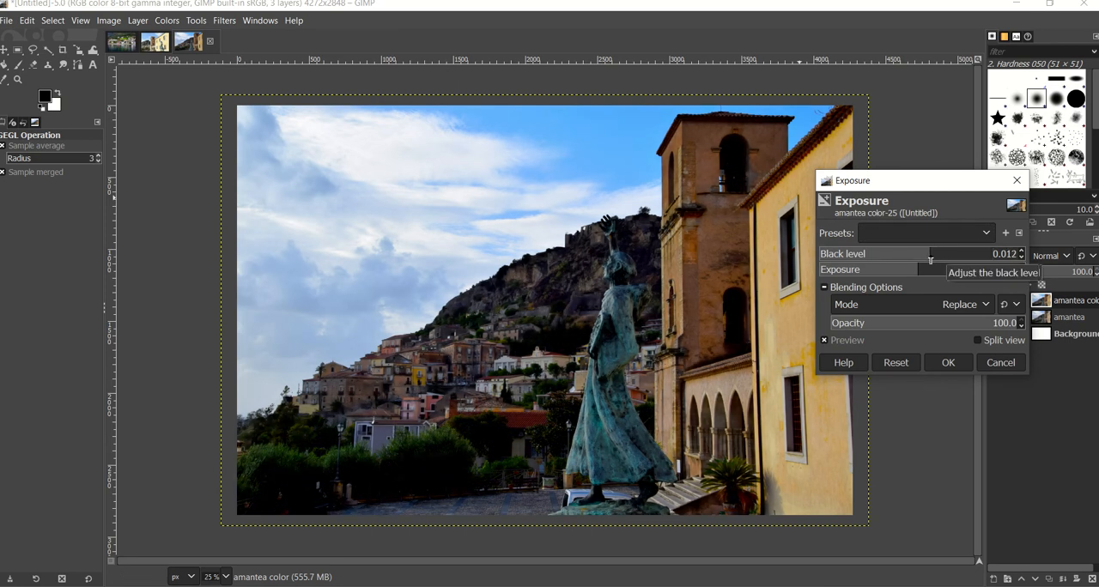
left_click(925, 272)
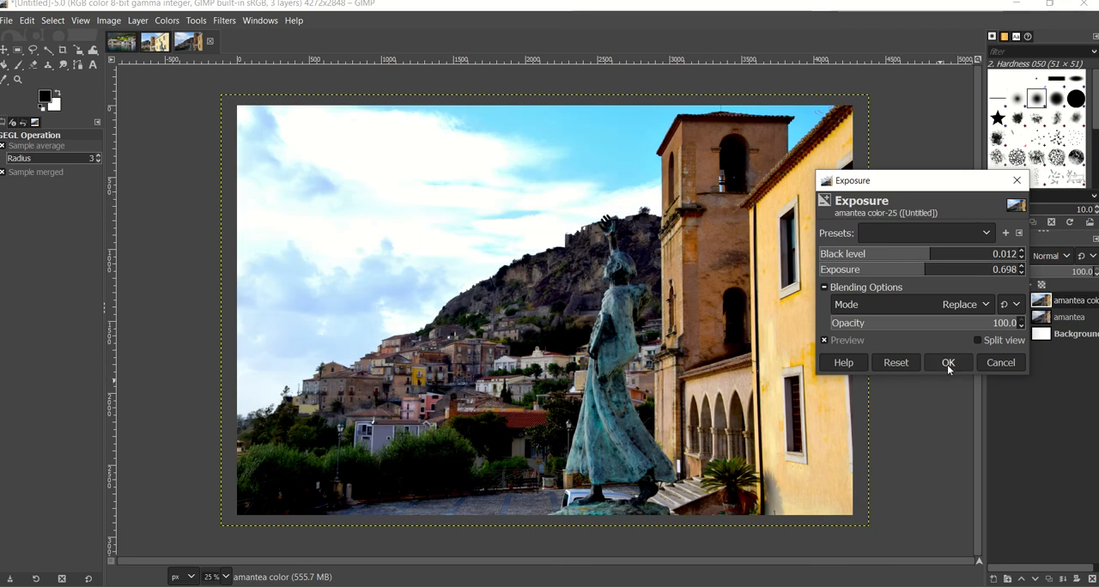
- Try the Lighten only and Screen blending modes, and apply the exposure adjustment with the mode set back to Replace
left_click(922, 306)
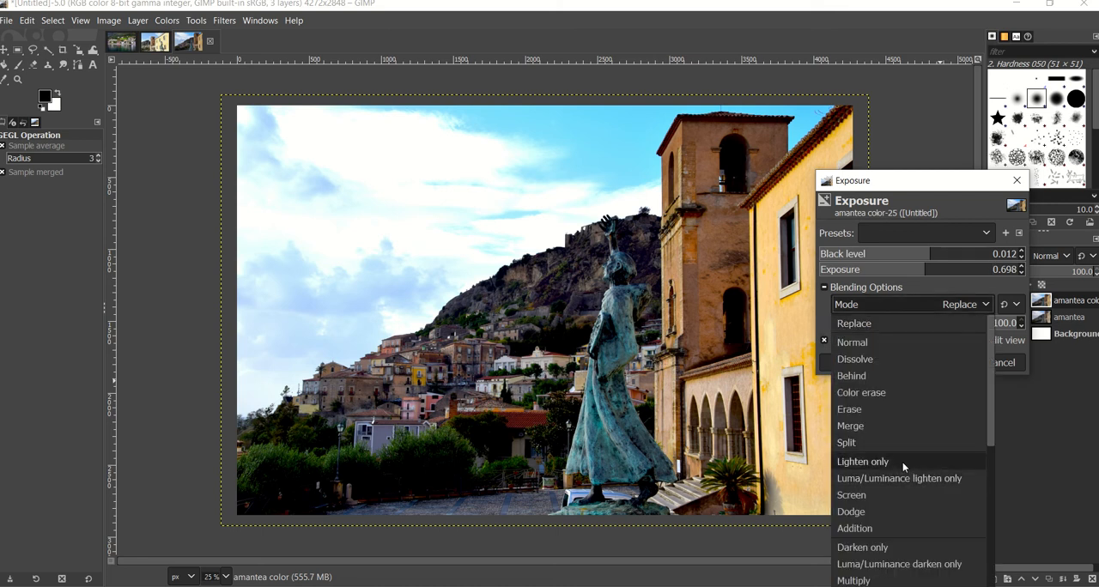
left_click(902, 462)
left_click(927, 304)
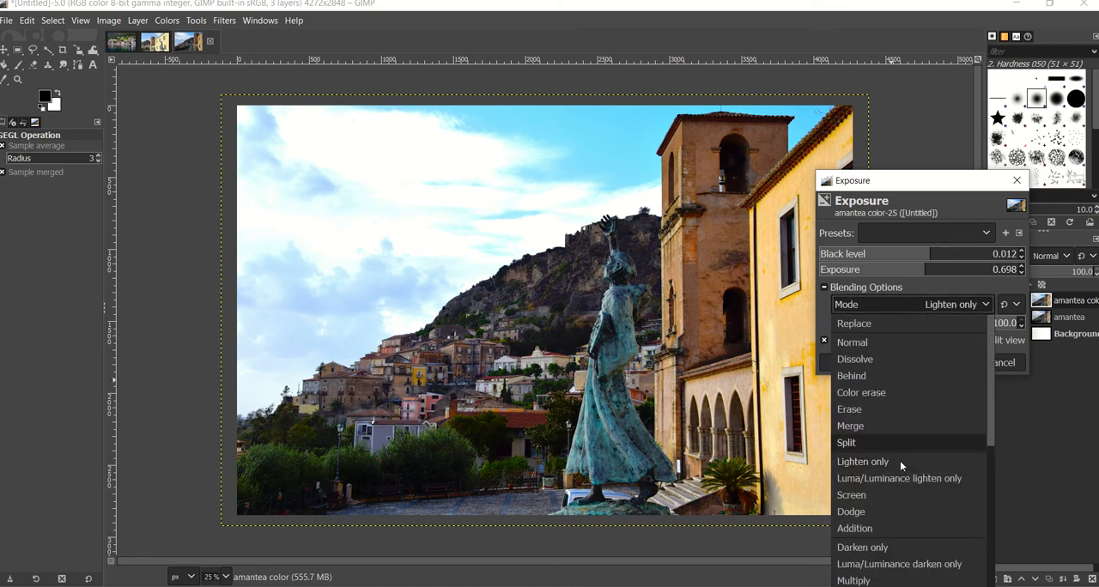
left_click(893, 498)
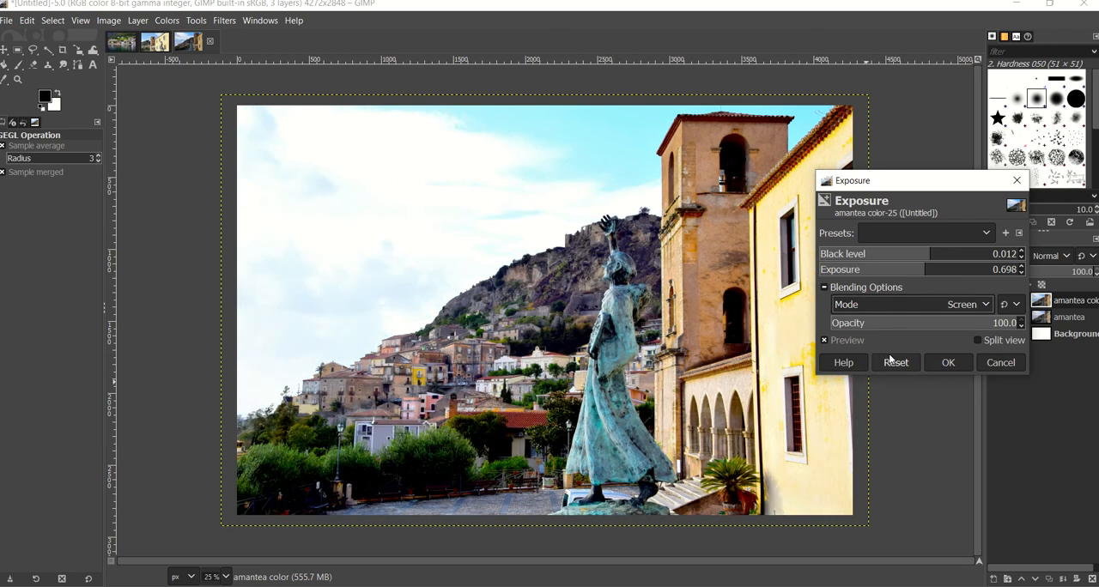
left_click(897, 305)
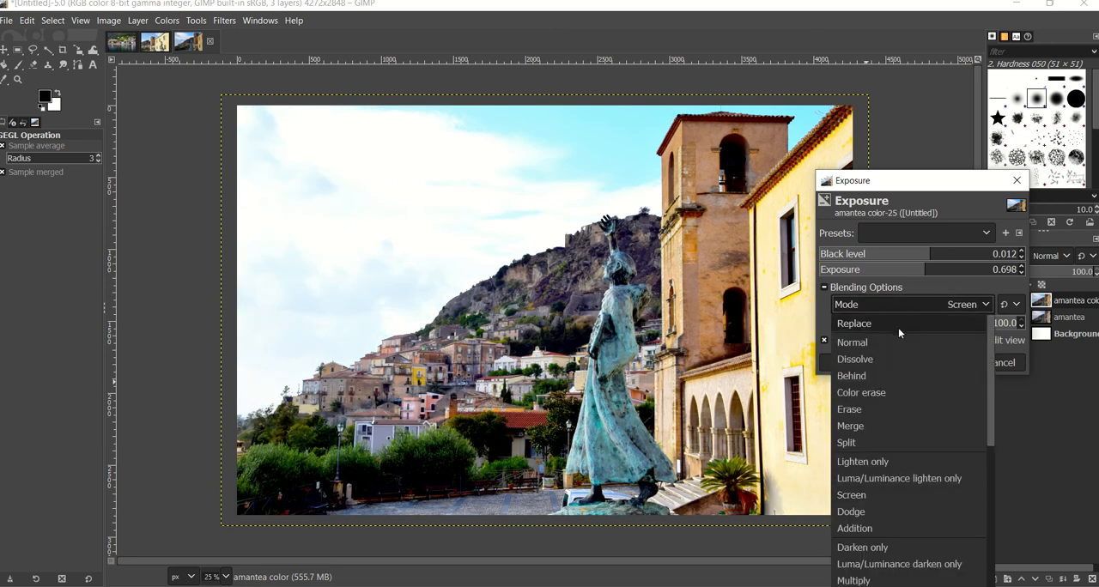
left_click(895, 326)
left_click(951, 362)
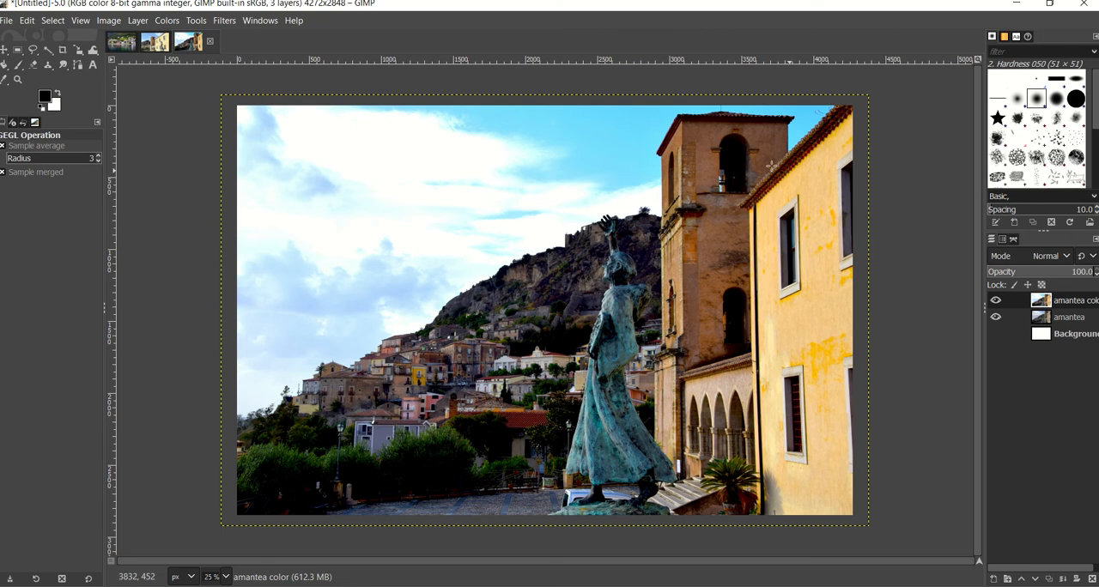
- Duplicate the amantea color layer and rename the copy amantea effects
right_click(1052, 302)
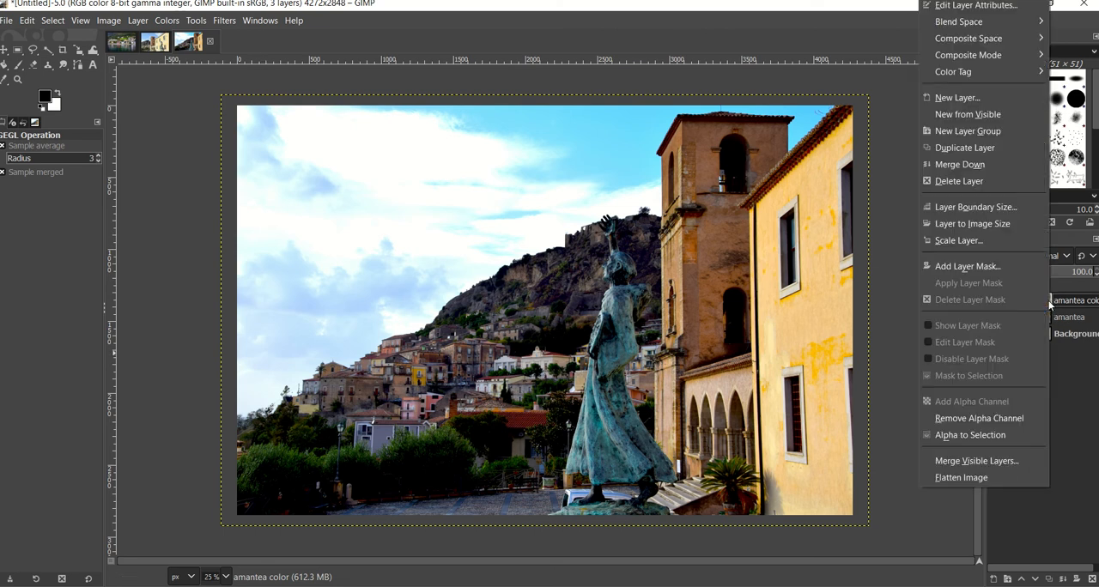
left_click(984, 150)
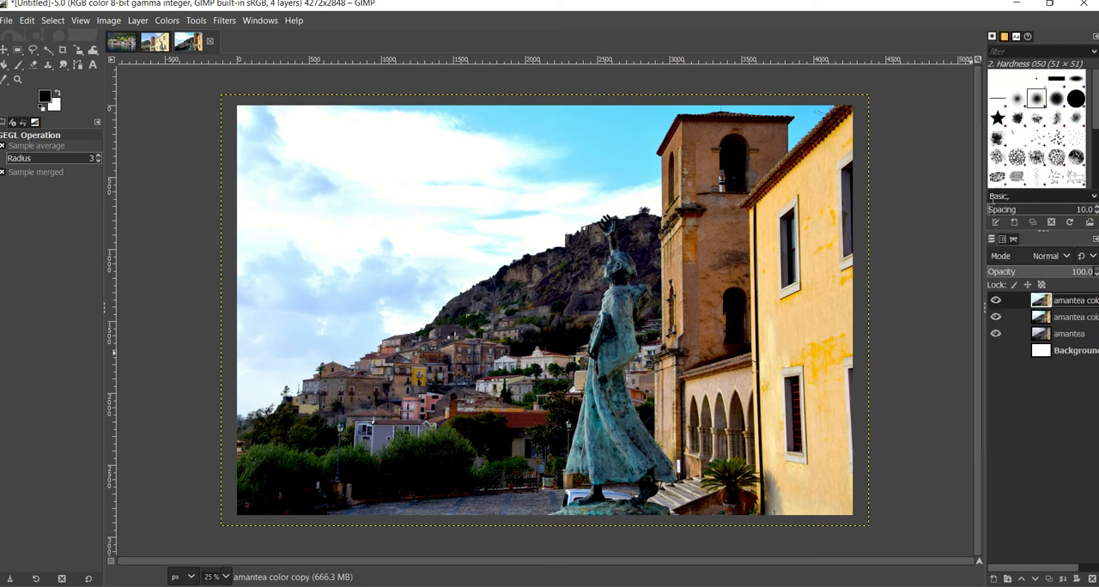
double_click(1088, 306)
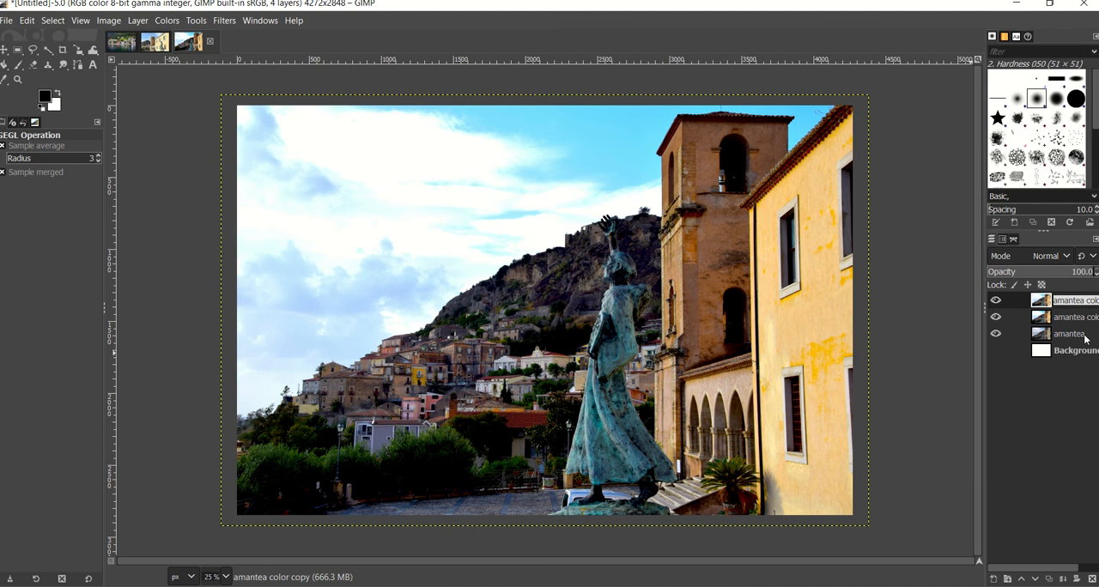
key("Escape")
key("Return")
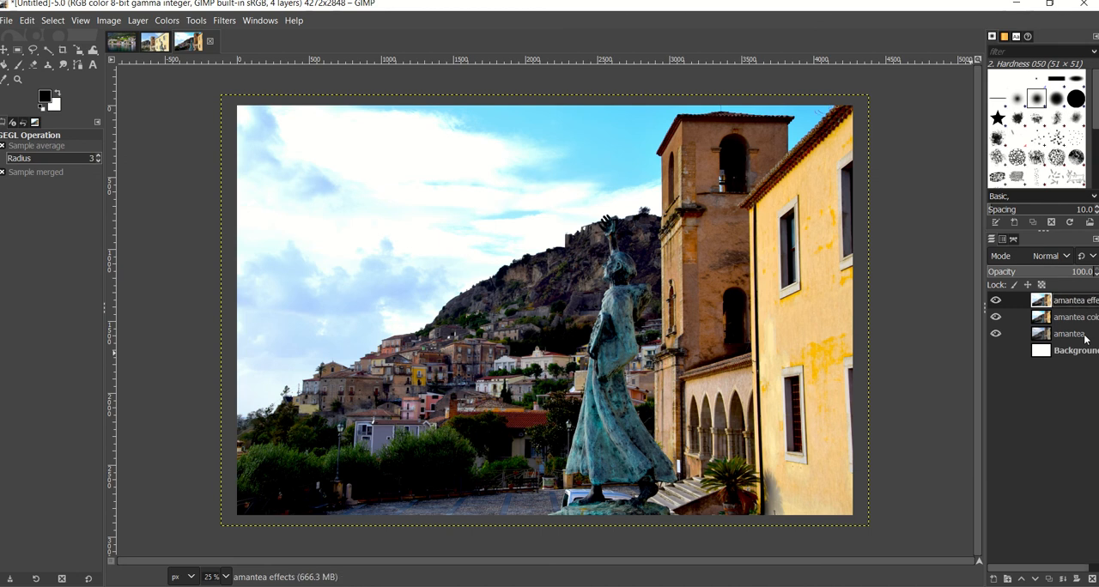
- Set the amantea effects layer's brightness to 24 and contrast to 29, comparing in split view before applying
left_click(133, 23)
mouse_move(171, 24)
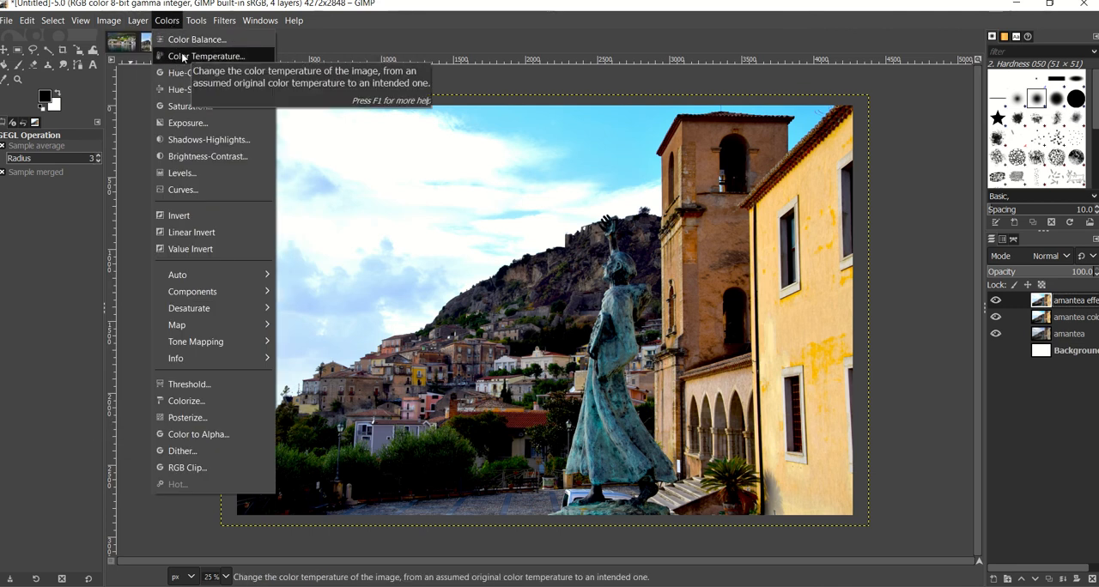
left_click(206, 157)
left_click_drag(192, 148, 209, 171)
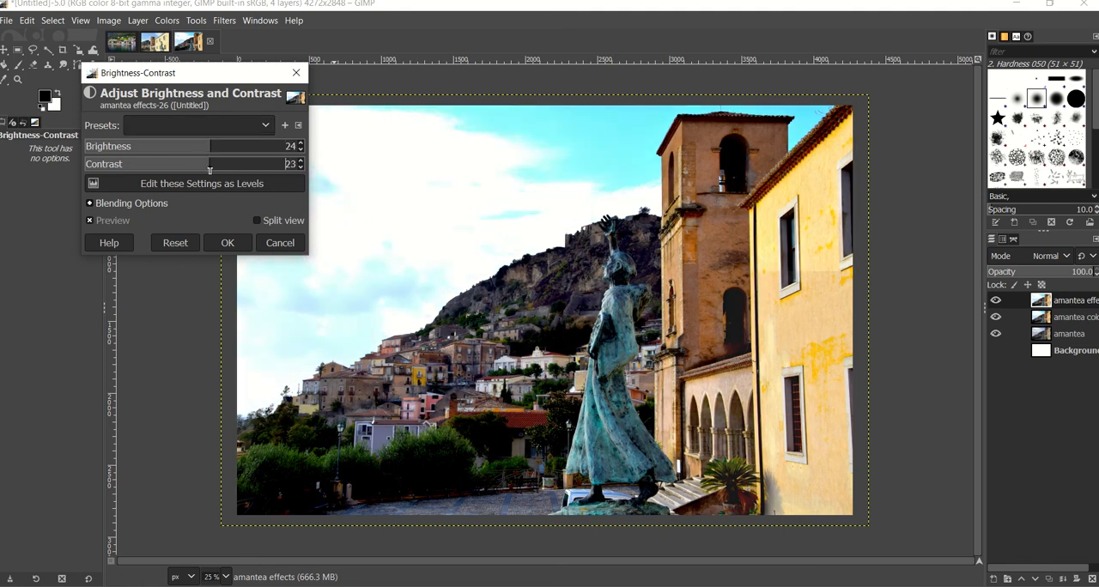
left_click(259, 221)
left_click_drag(531, 250, 565, 250)
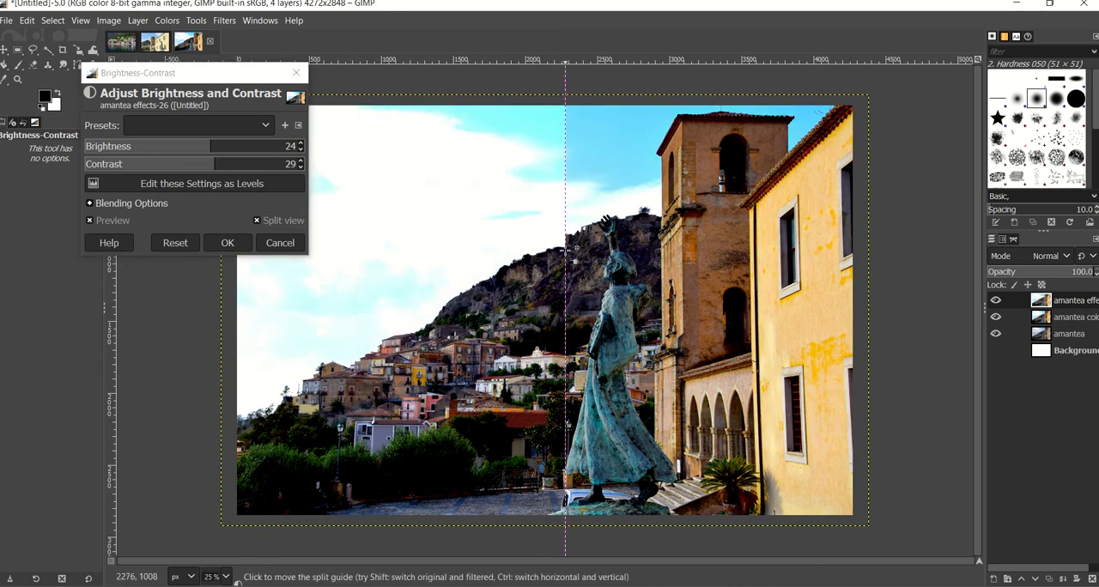
left_click(227, 244)
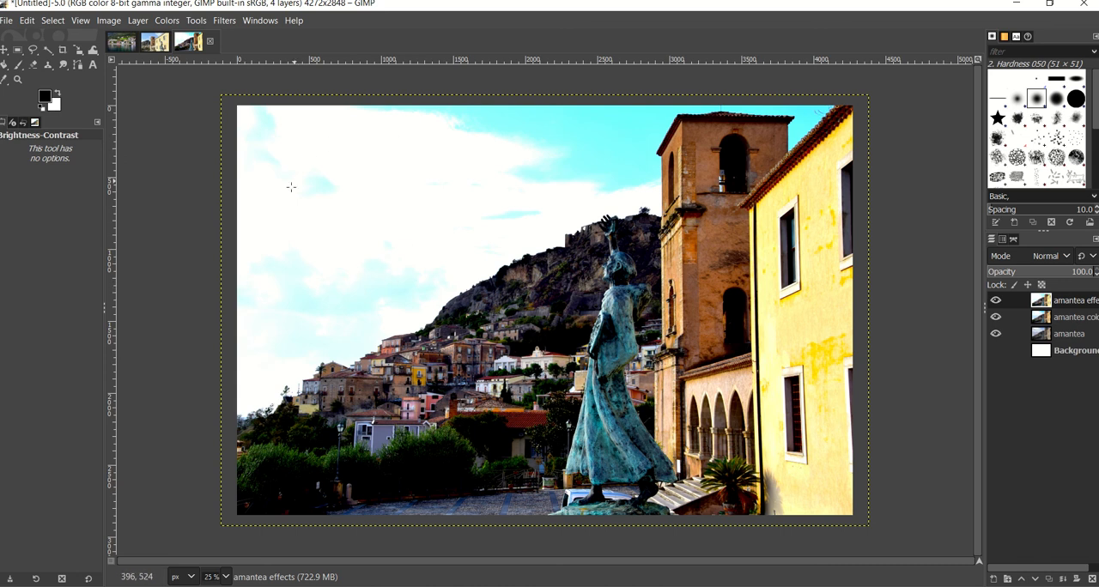
- Erase the amantea effects layer over the cloudy sky on the photo's left side with the Eraser at size 223
left_click(32, 64)
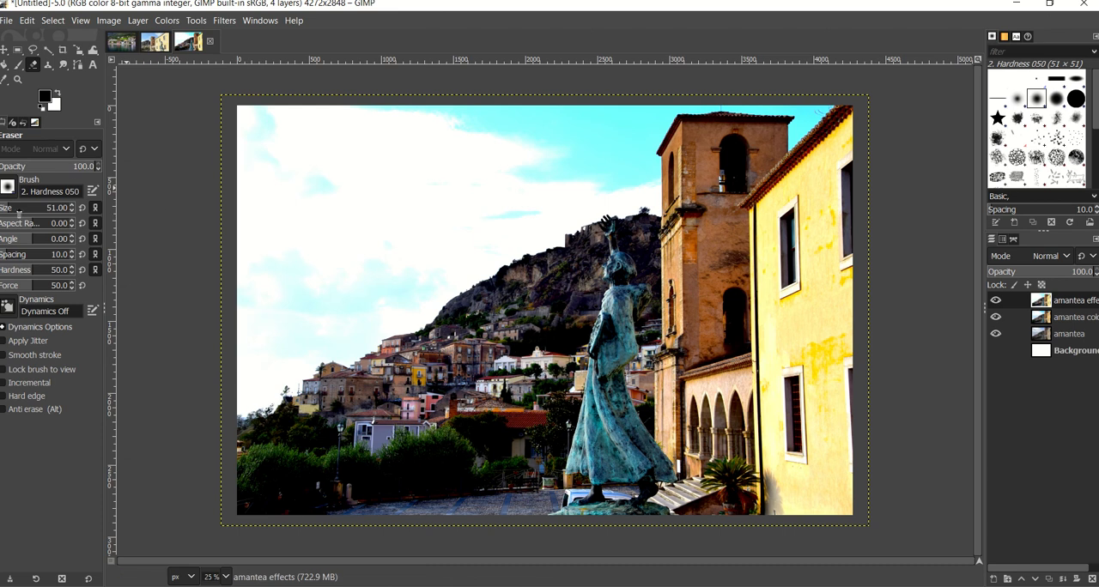
left_click_drag(18, 208, 25, 209)
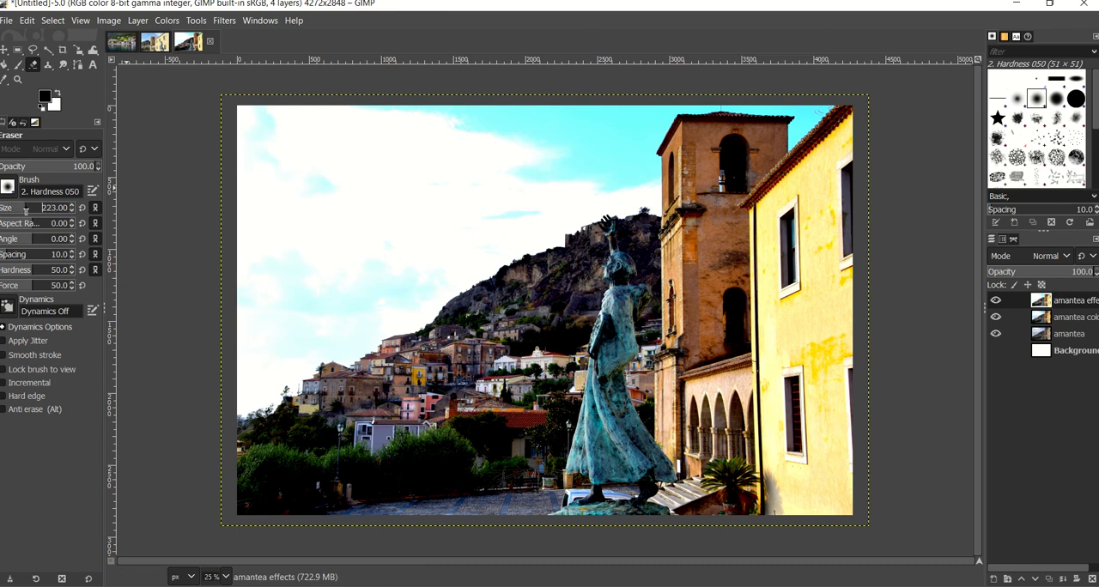
left_click(267, 128)
mouse_move(328, 98)
left_mouse_down()
mouse_move(219, 179)
mouse_move(355, 109)
mouse_move(224, 206)
mouse_move(280, 183)
mouse_move(383, 111)
mouse_move(268, 206)
mouse_move(531, 66)
mouse_move(310, 191)
mouse_move(503, 66)
mouse_move(355, 208)
mouse_move(459, 121)
mouse_move(421, 158)
mouse_move(520, 121)
mouse_move(500, 162)
mouse_move(533, 117)
mouse_move(516, 111)
mouse_move(551, 153)
mouse_move(490, 195)
mouse_move(595, 102)
mouse_move(578, 115)
mouse_move(574, 101)
mouse_move(547, 159)
mouse_move(611, 105)
mouse_move(542, 110)
mouse_move(659, 109)
mouse_move(409, 302)
mouse_move(246, 393)
mouse_move(293, 343)
mouse_move(402, 280)
mouse_move(536, 149)
mouse_move(535, 164)
mouse_move(244, 341)
mouse_move(350, 289)
mouse_move(533, 127)
mouse_move(445, 204)
mouse_move(248, 309)
left_mouse_up()
- Enlarge the eraser to 482 and erase the amantea effects layer over the remaining sky and the yellow building
left_click(29, 209)
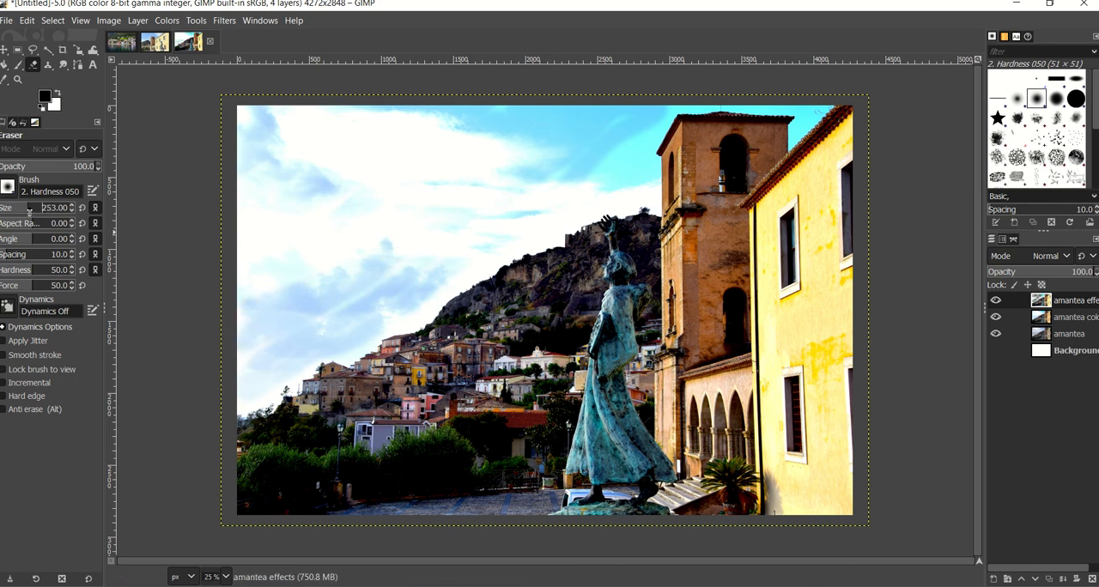
left_click(40, 210)
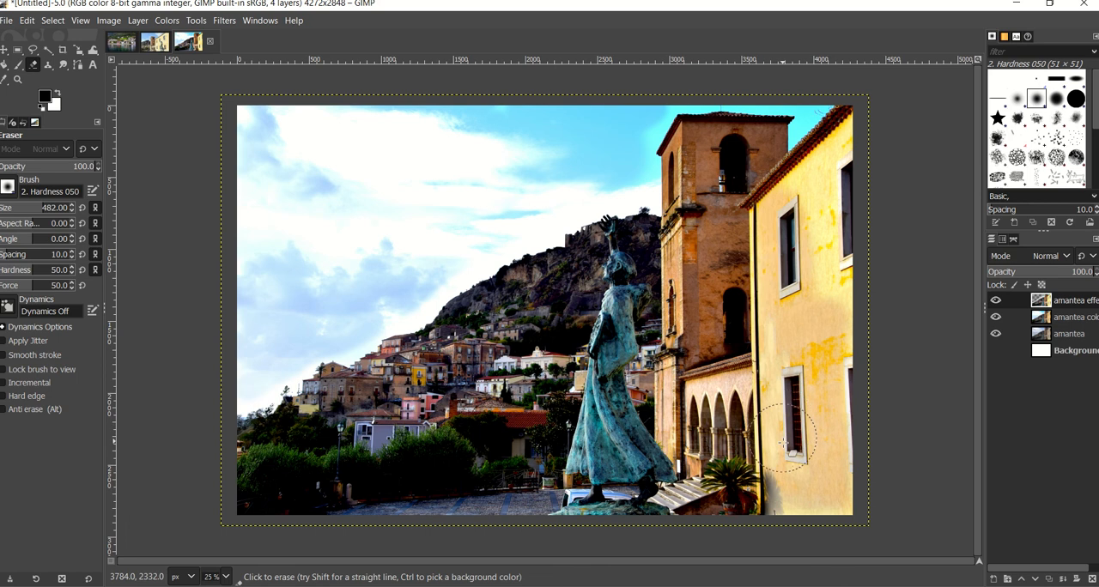
mouse_move(822, 197)
left_mouse_down()
mouse_move(847, 148)
mouse_move(846, 352)
left_mouse_up()
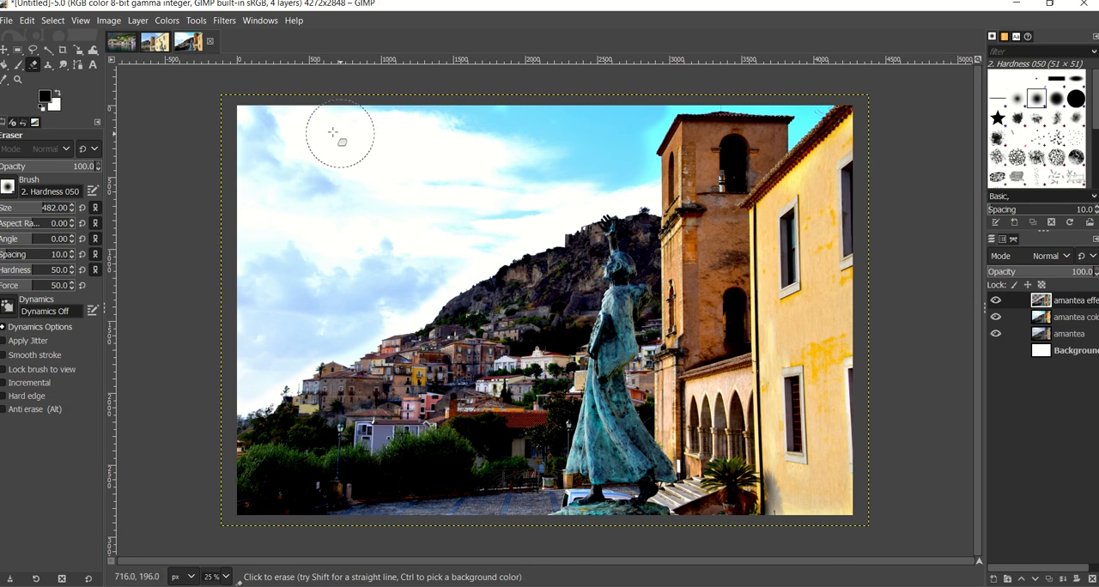
left_click(165, 21)
mouse_move(224, 19)
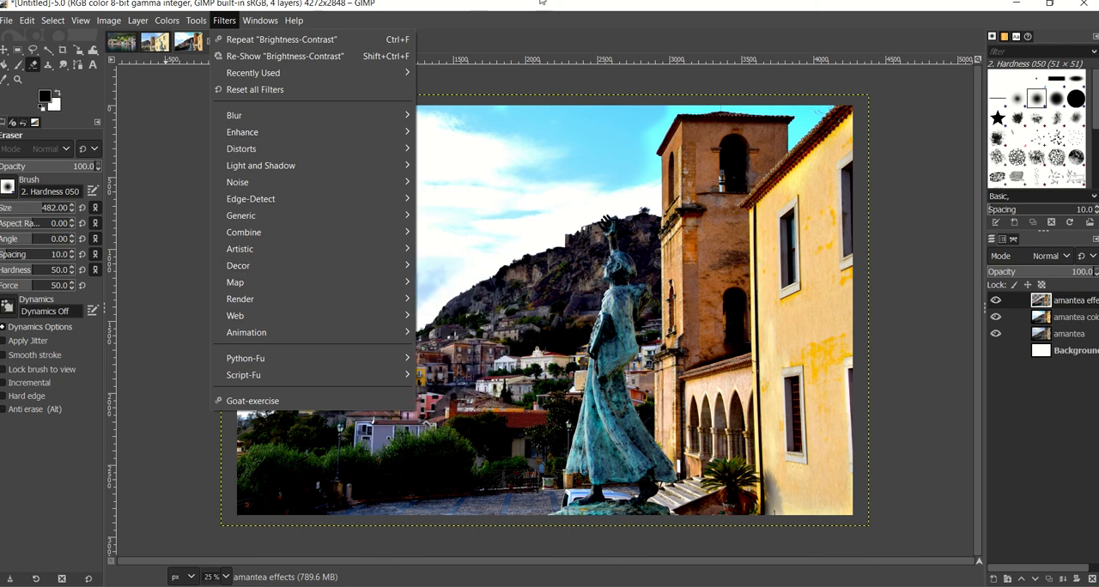
left_click(551, 8)
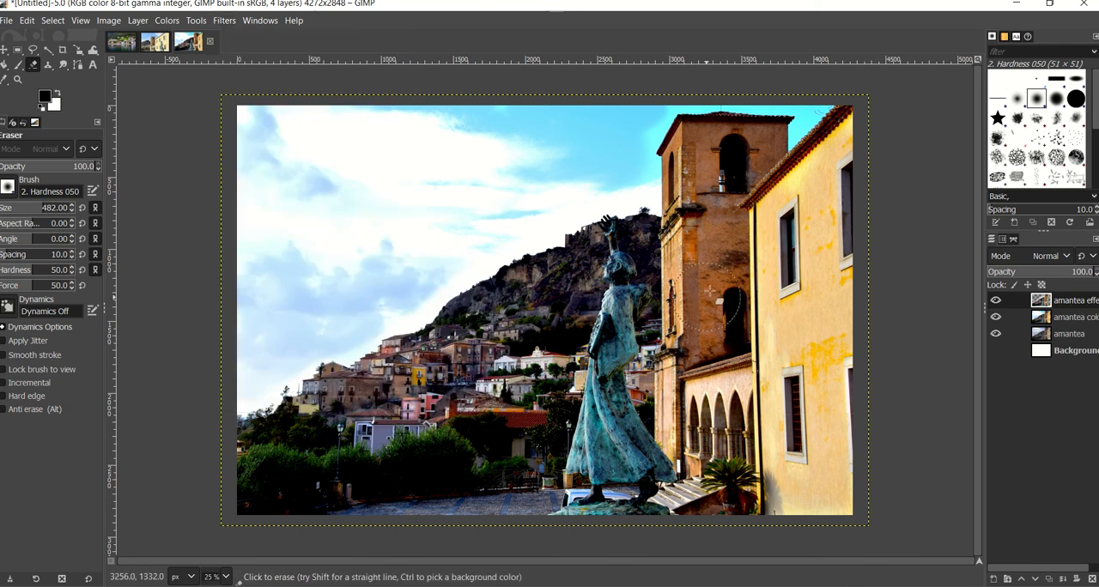